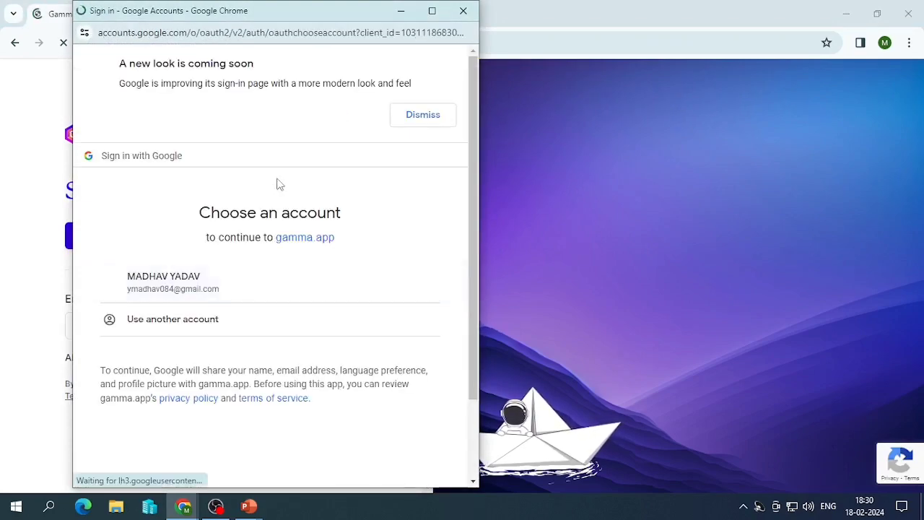
# Sign in to Gamma with the listed Google account and create a Personal workspace with the suggested name
pyautogui.click(223, 285)
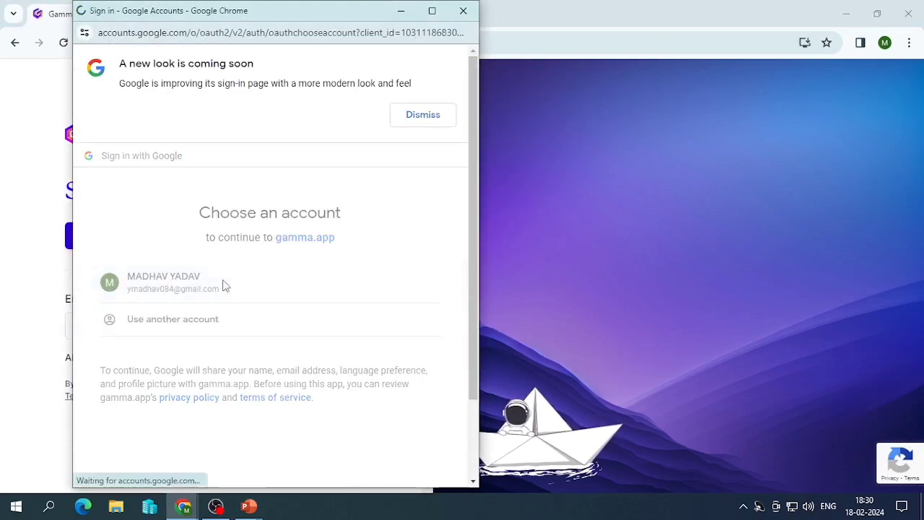
pyautogui.click(376, 269)
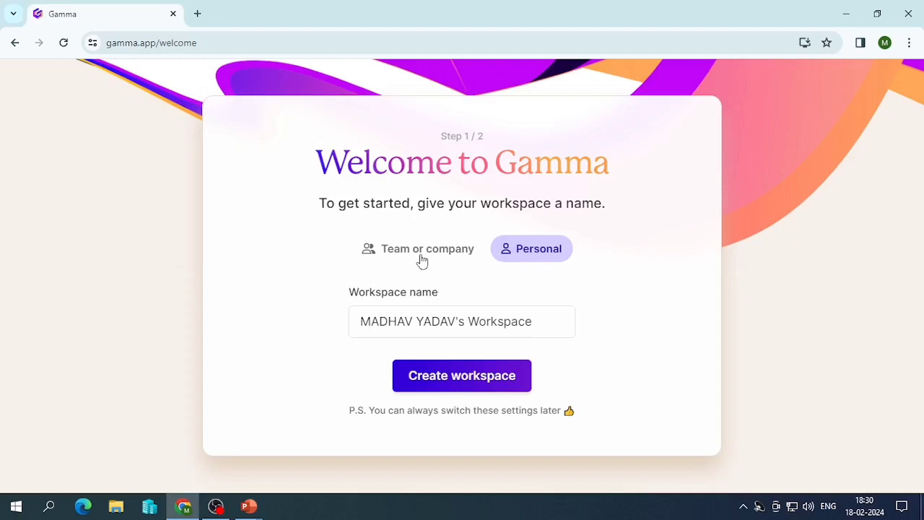
pyautogui.click(449, 254)
pyautogui.click(505, 248)
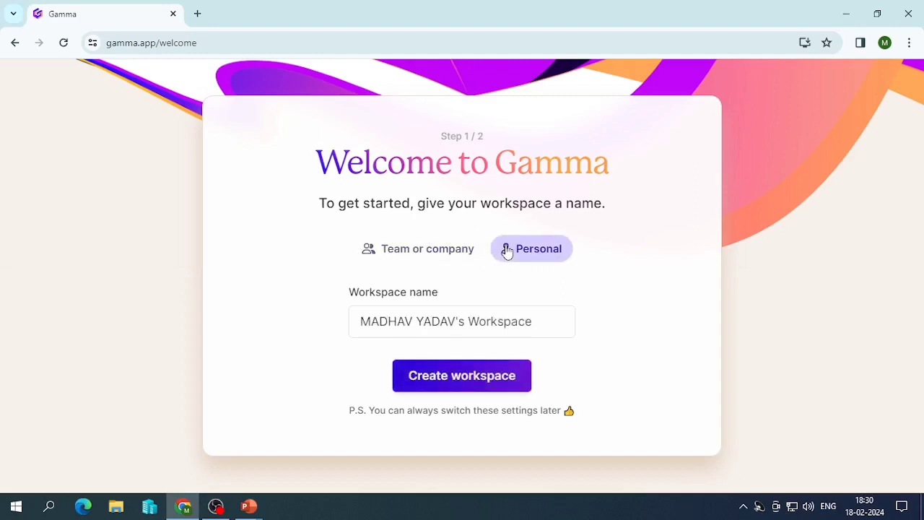
pyautogui.click(476, 382)
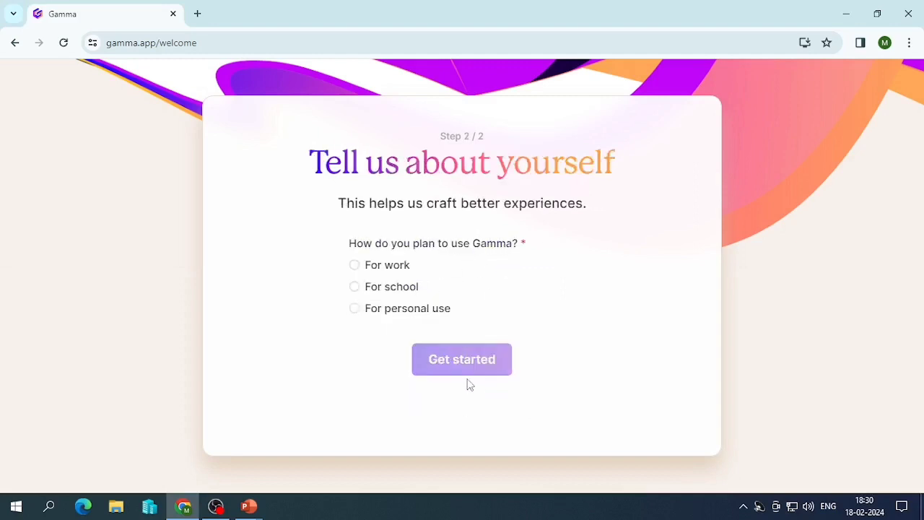
# Complete the onboarding questions with For personal use, Finance as the kind of work and YouTube as the referral source
pyautogui.click(412, 307)
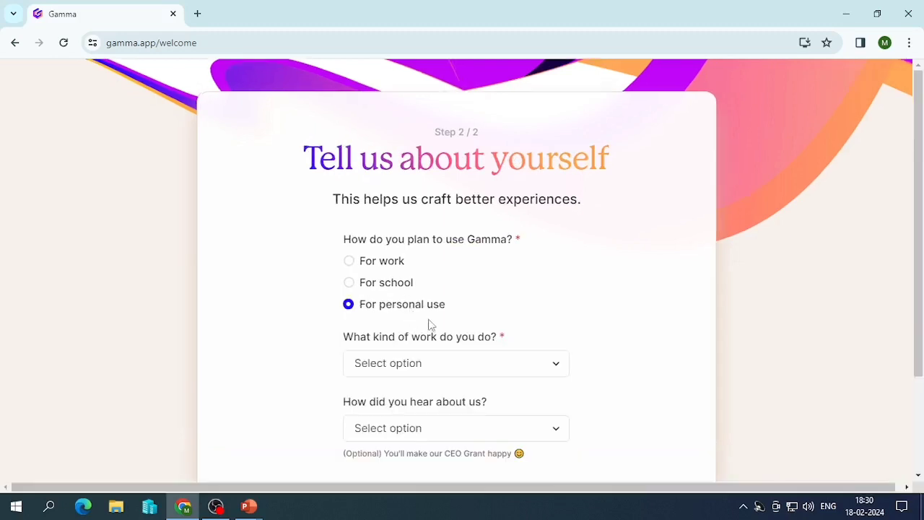
pyautogui.click(438, 361)
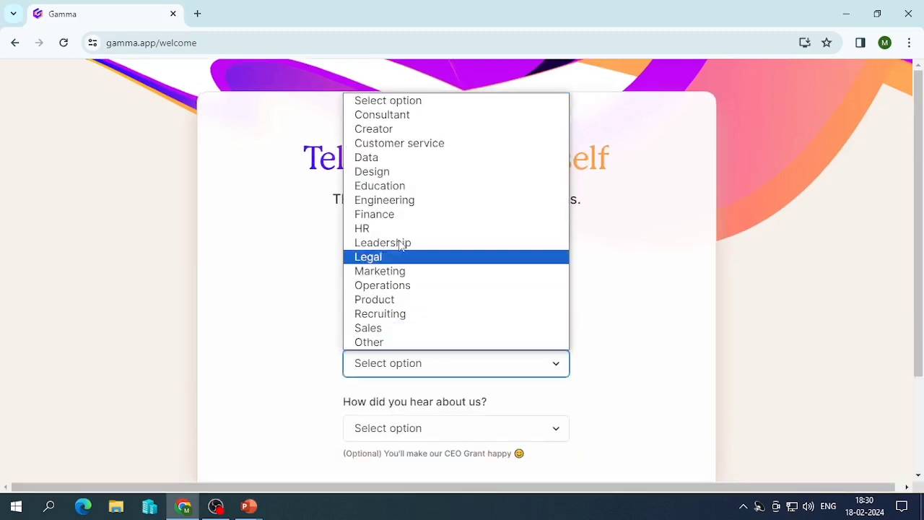
pyautogui.click(406, 214)
pyautogui.scroll(-2, 411, 275)
pyautogui.click(416, 296)
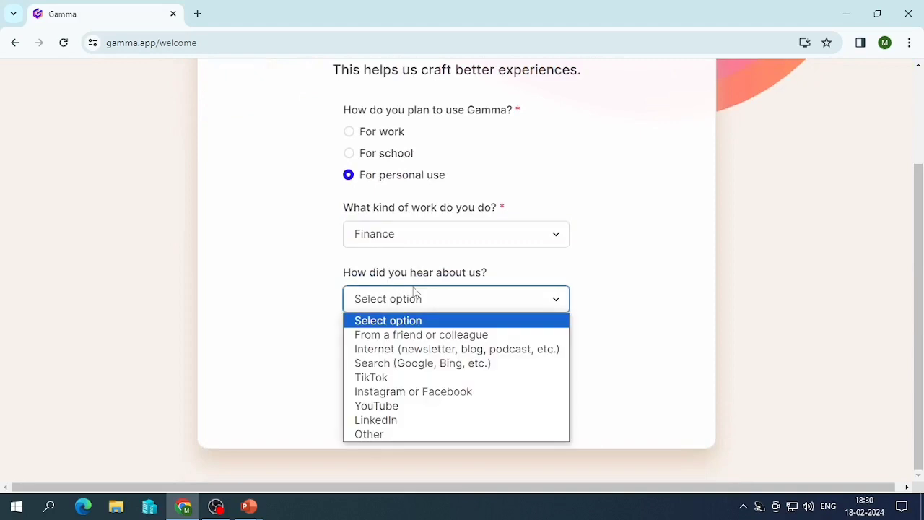
pyautogui.click(410, 409)
pyautogui.scroll(1, 429, 367)
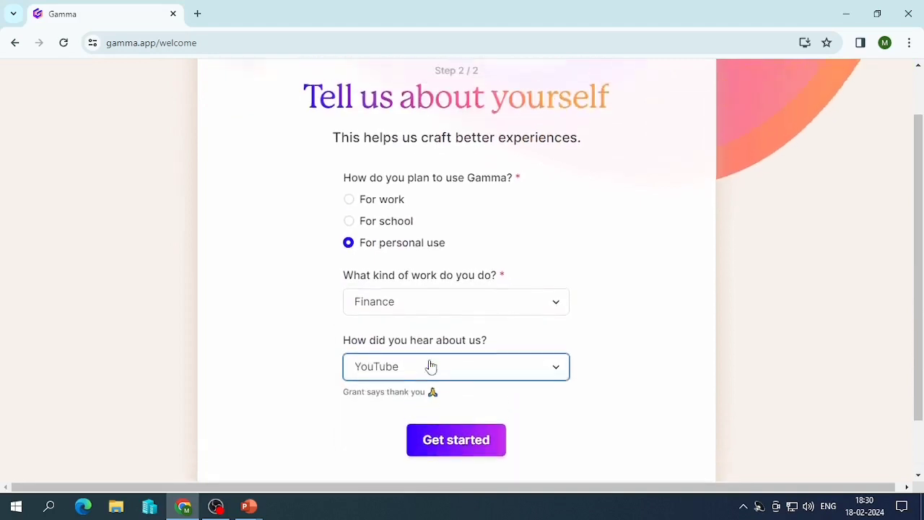
pyautogui.click(448, 451)
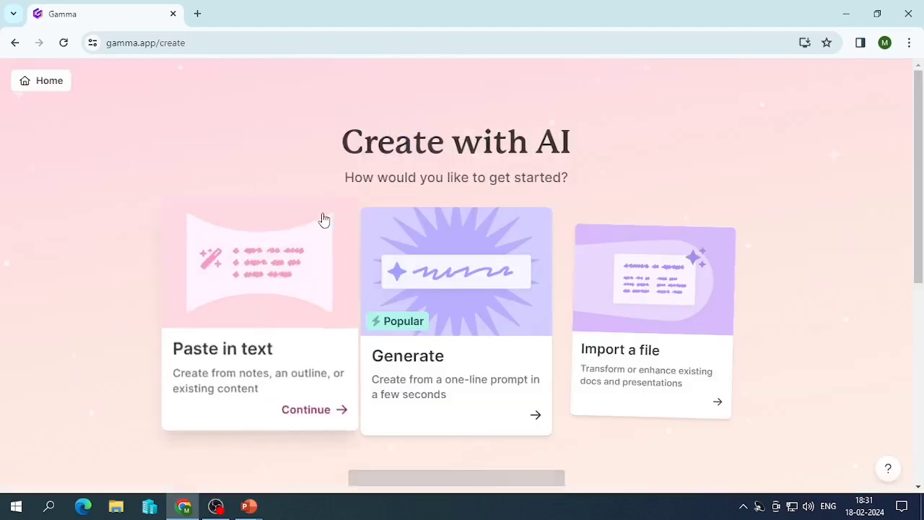
# Start a new AI creation with the Generate option that works from a one-line prompt
pyautogui.scroll(-2, 324, 219)
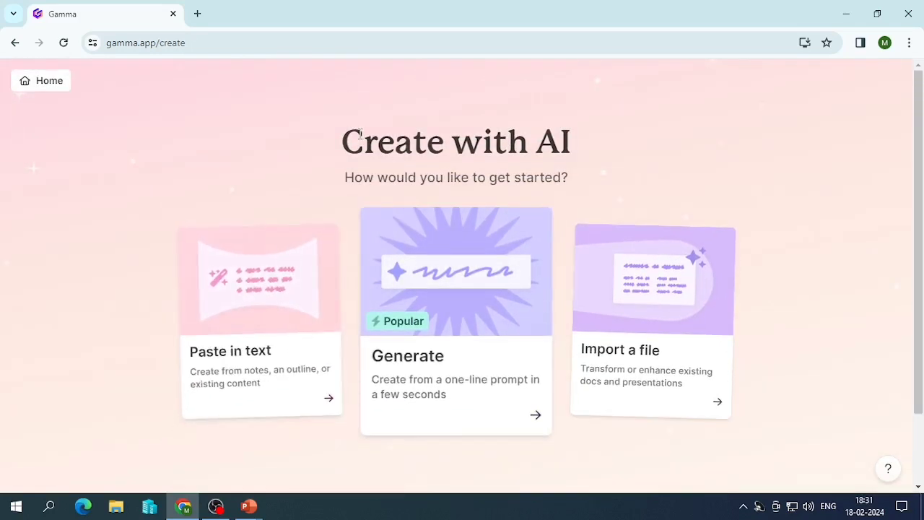
pyautogui.moveTo(359, 133); pyautogui.dragTo(536, 141)
pyautogui.moveTo(354, 178); pyautogui.dragTo(544, 177)
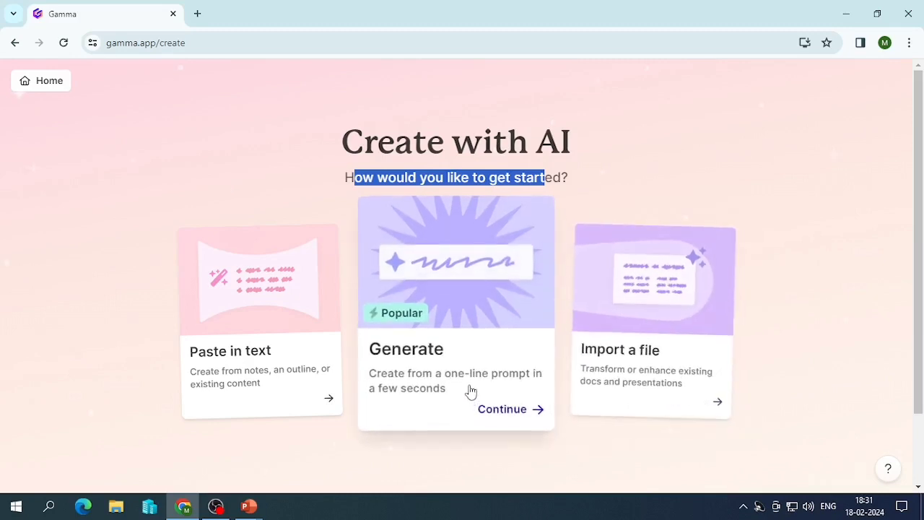
pyautogui.click(471, 390)
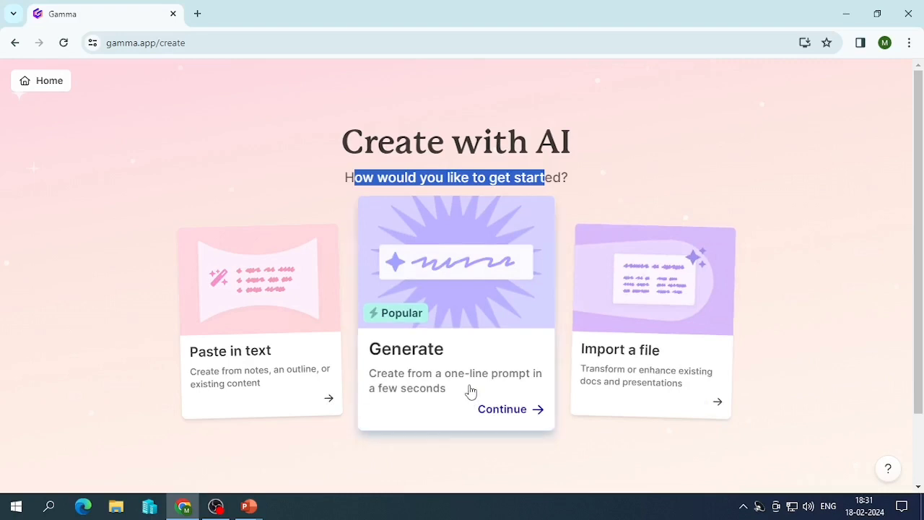
pyautogui.click(508, 409)
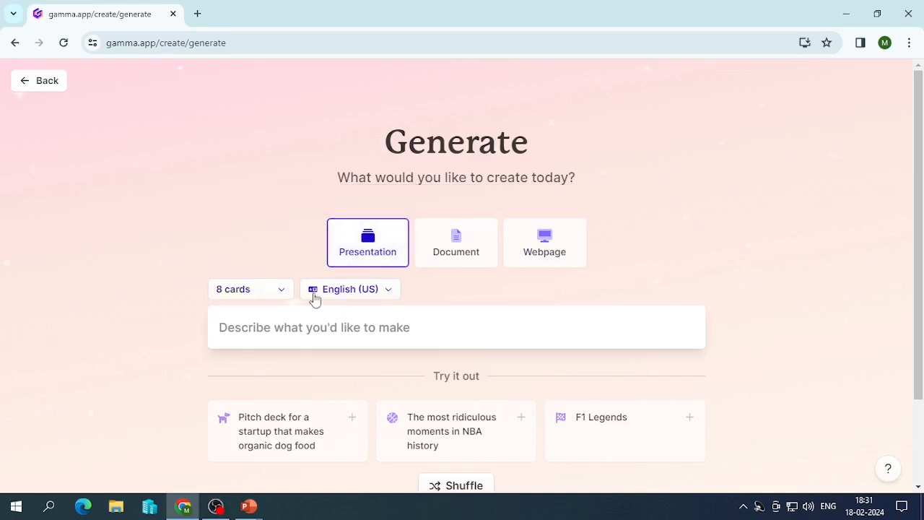
# Set the presentation's length to 10 cards
pyautogui.click(284, 295)
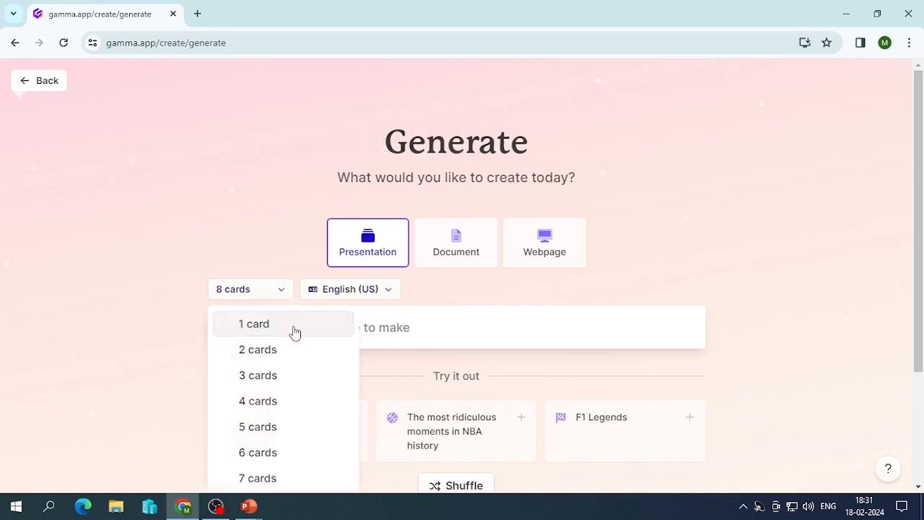
pyautogui.scroll(-3, 291, 338)
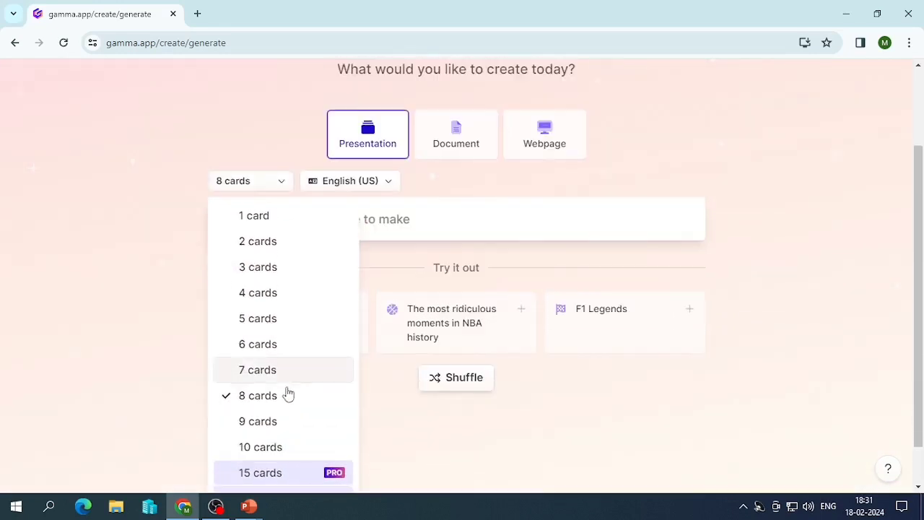
pyautogui.scroll(-1, 279, 370)
pyautogui.scroll(1, 277, 377)
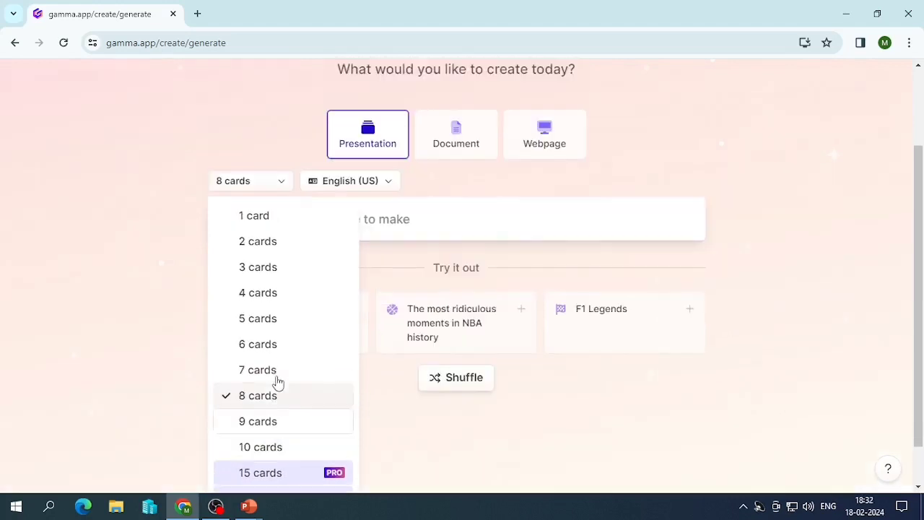
pyautogui.click(278, 444)
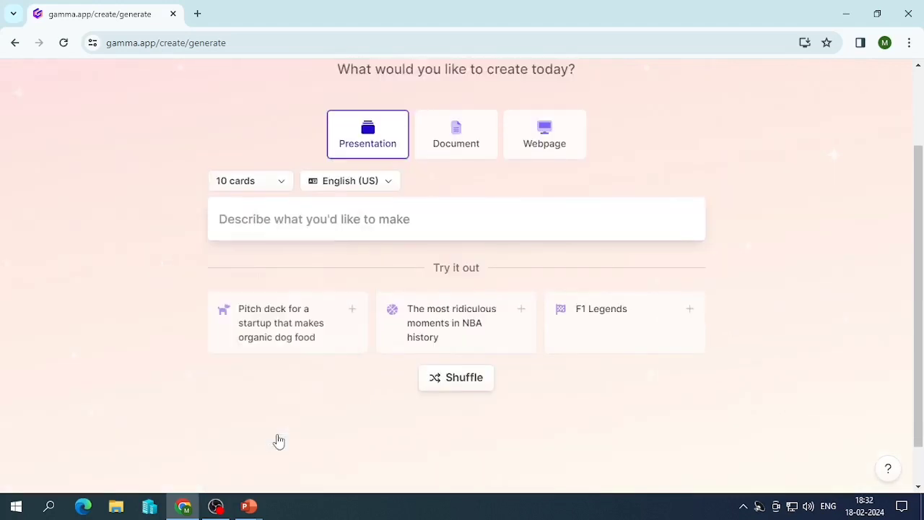
# Describe the presentation topic as "SENSEX VS NIFTY 50" and generate its outline
pyautogui.click(282, 210)
pyautogui.scroll(1, 281, 280)
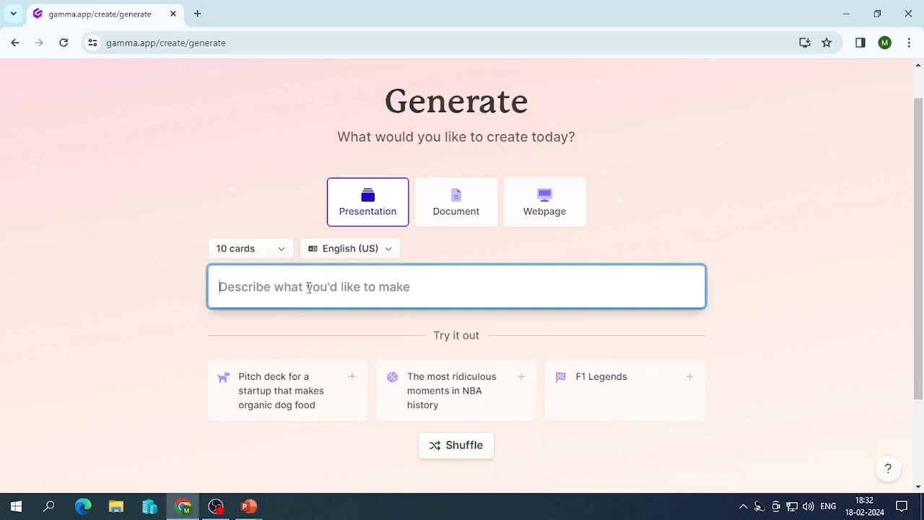
pyautogui.write('SENSEX VS NIFTY 50')
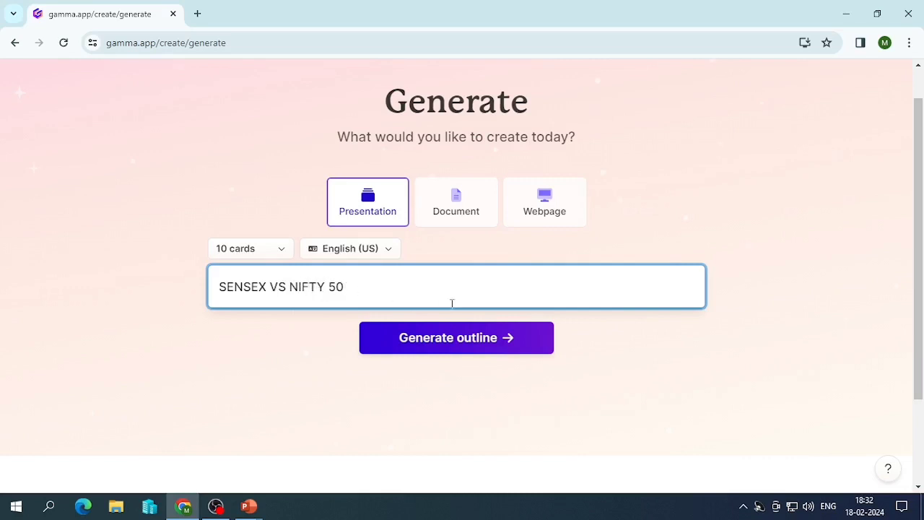
pyautogui.click(471, 351)
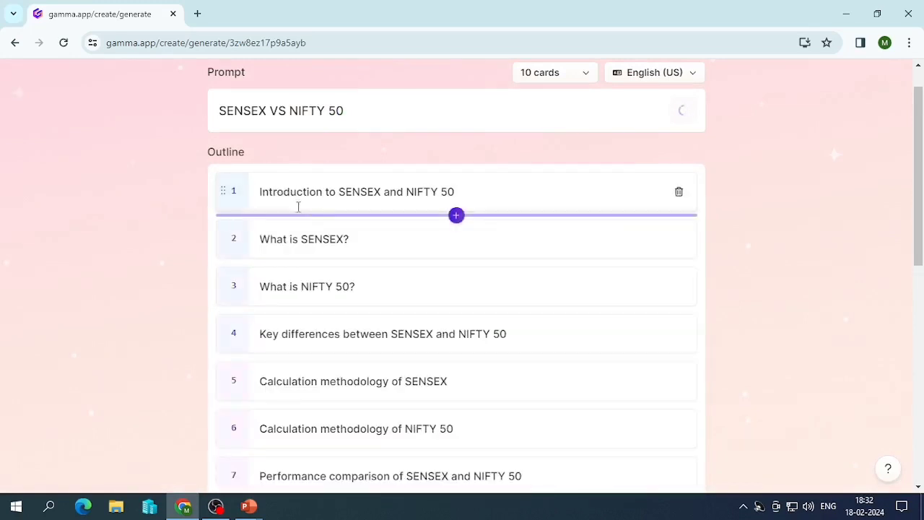
# Review the generated outline's card titles and continue to theme selection
pyautogui.scroll(-4, 258, 318)
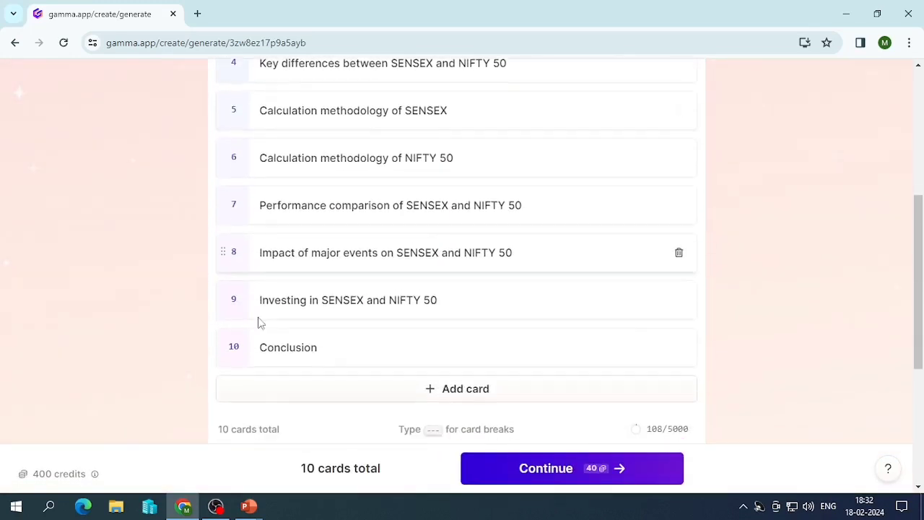
pyautogui.scroll(4, 285, 323)
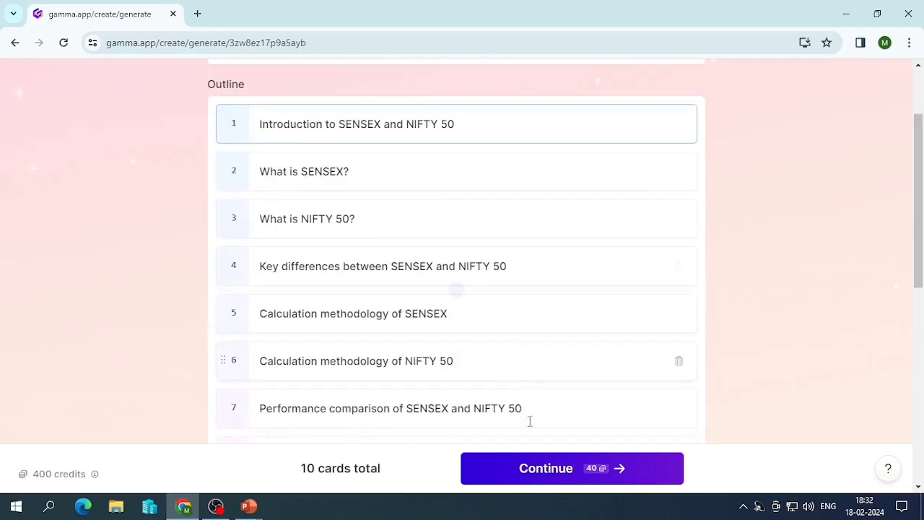
pyautogui.scroll(1, 451, 359)
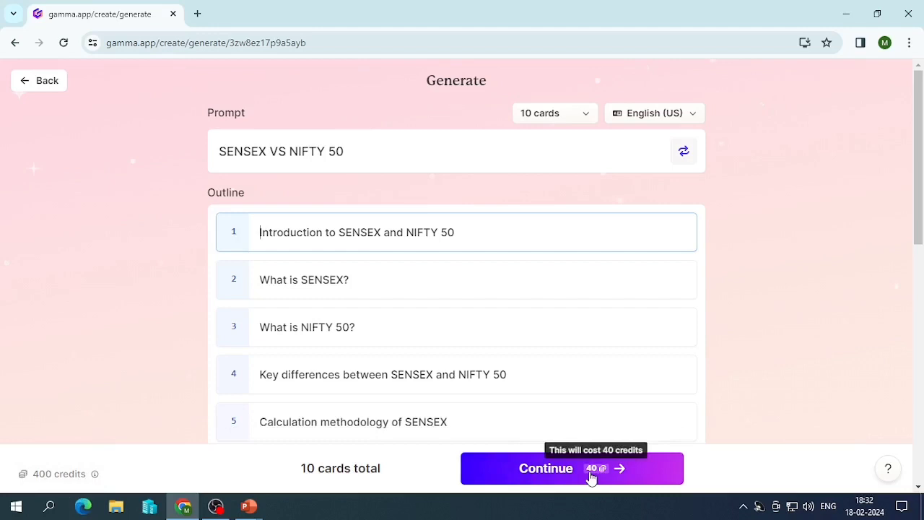
pyautogui.scroll(-2, 282, 309)
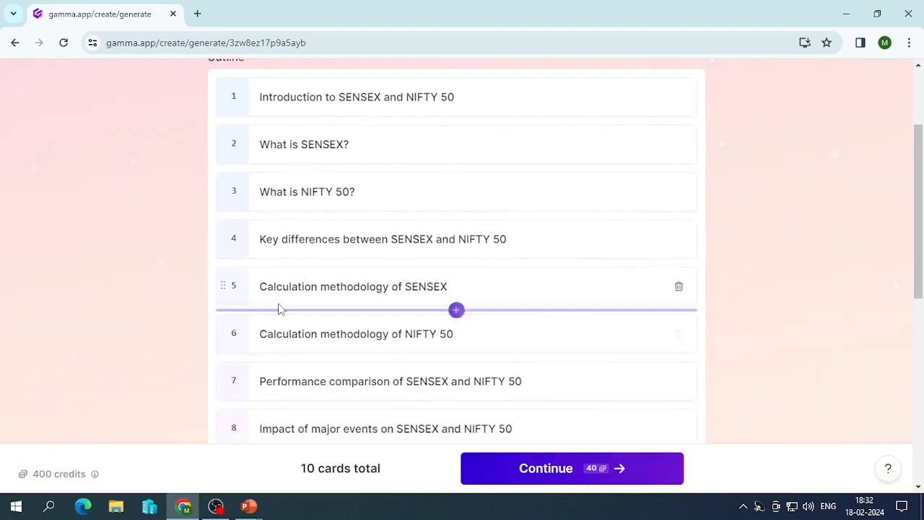
pyautogui.scroll(-3, 299, 329)
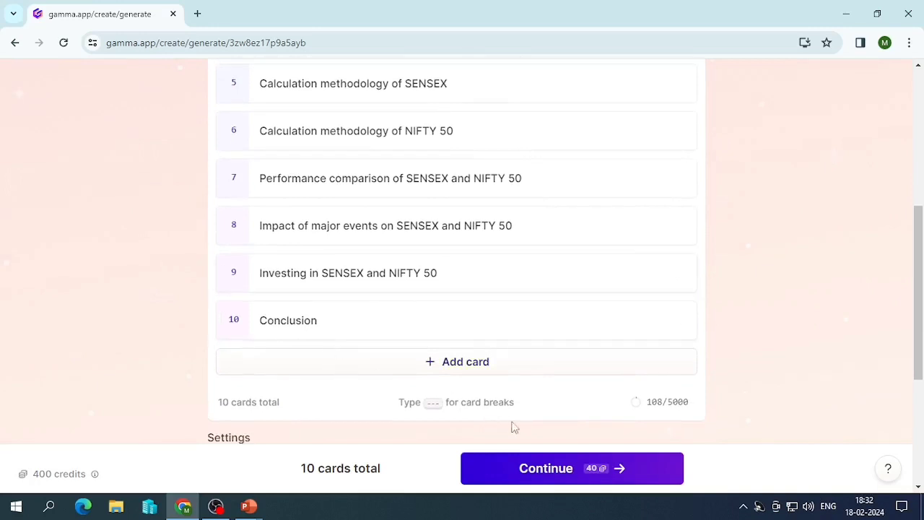
pyautogui.click(570, 471)
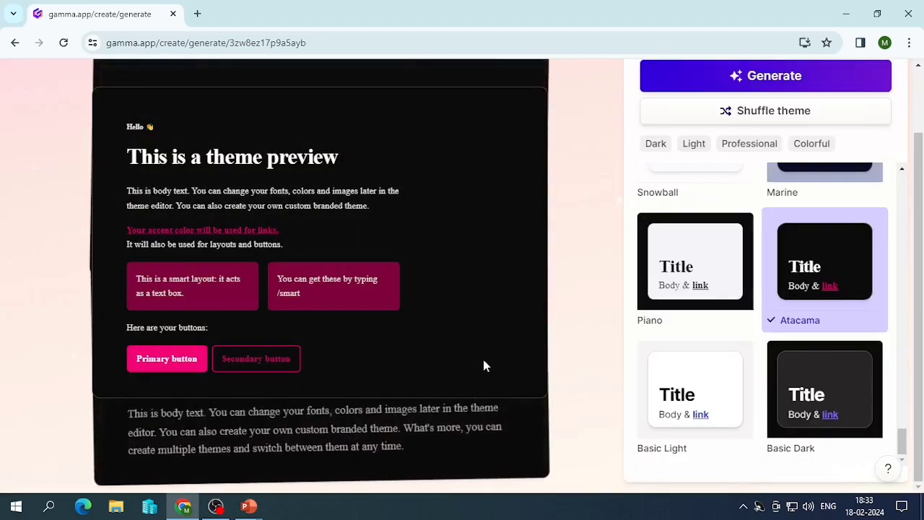
# Look over the theme preview and filter the themes by Light and Professional
pyautogui.scroll(1, 499, 367)
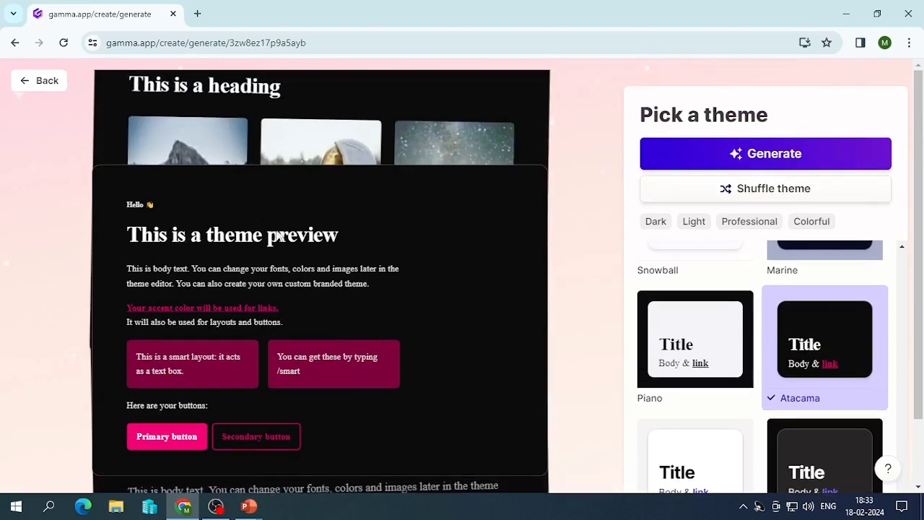
pyautogui.scroll(-1, 492, 293)
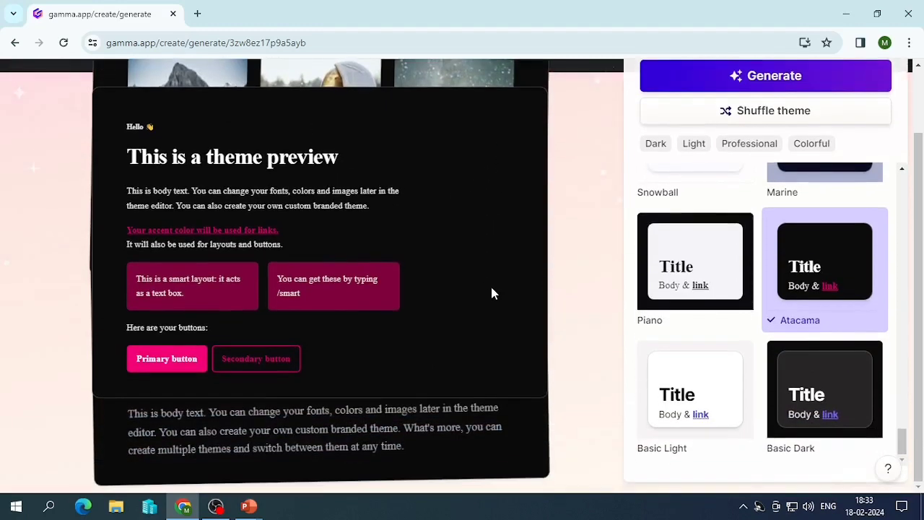
pyautogui.scroll(1, 492, 293)
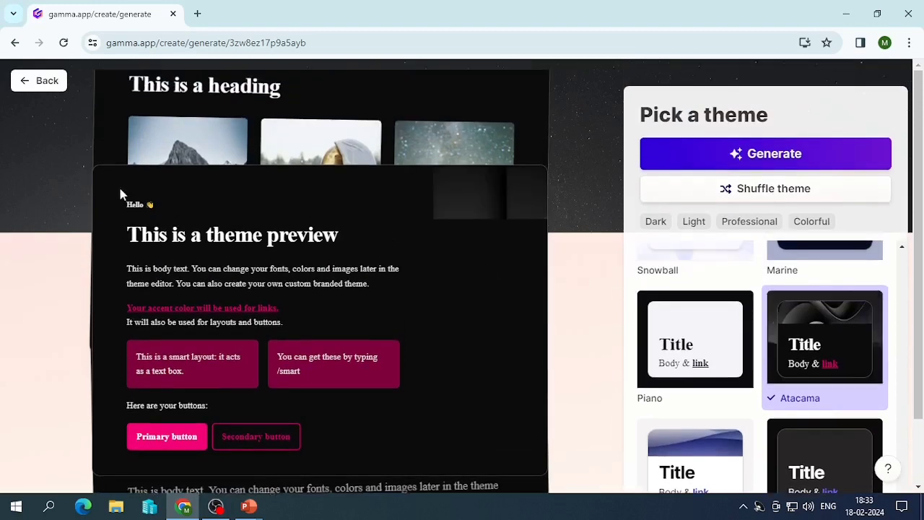
pyautogui.scroll(-1, 435, 286)
pyautogui.scroll(1, 443, 189)
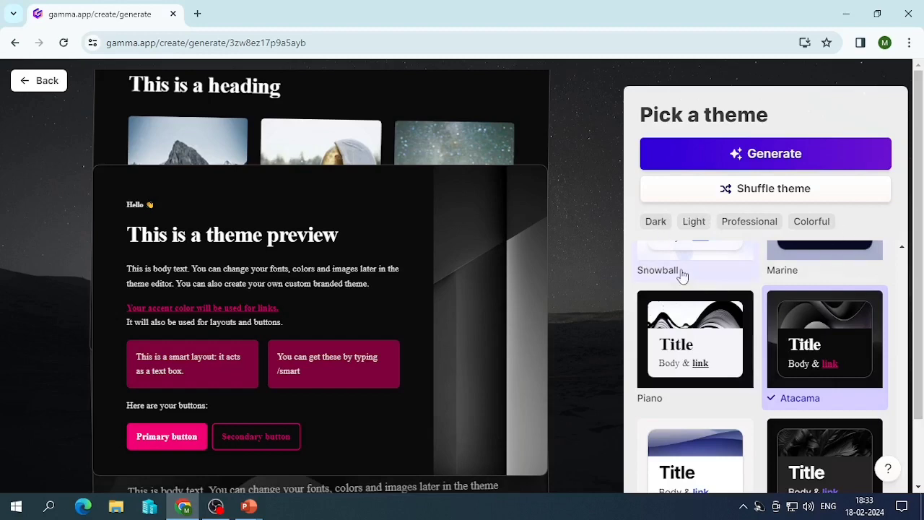
pyautogui.click(697, 224)
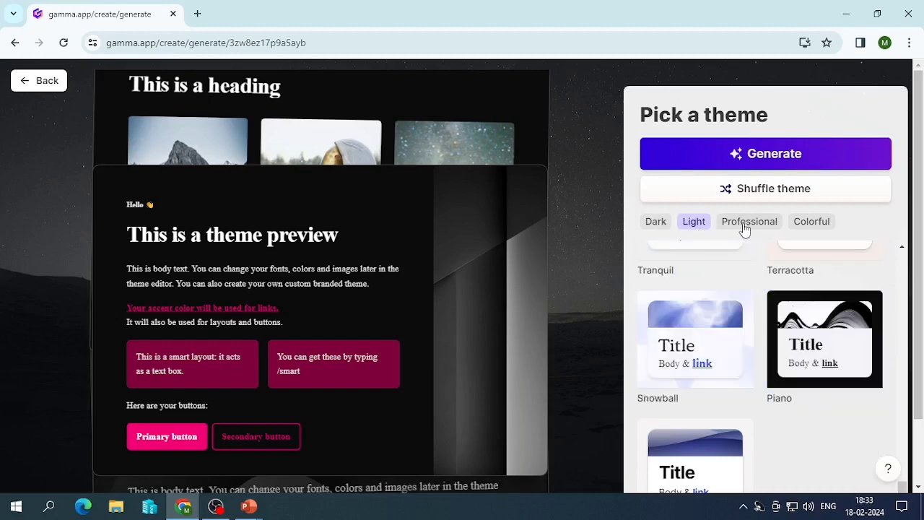
pyautogui.click(747, 228)
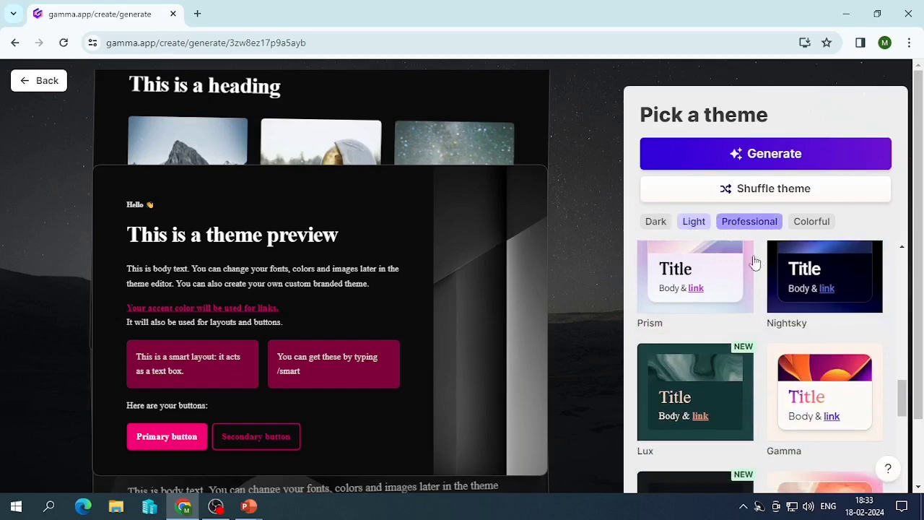
# Choose the Electric theme and generate the presentation with it
pyautogui.scroll(-6, 755, 261)
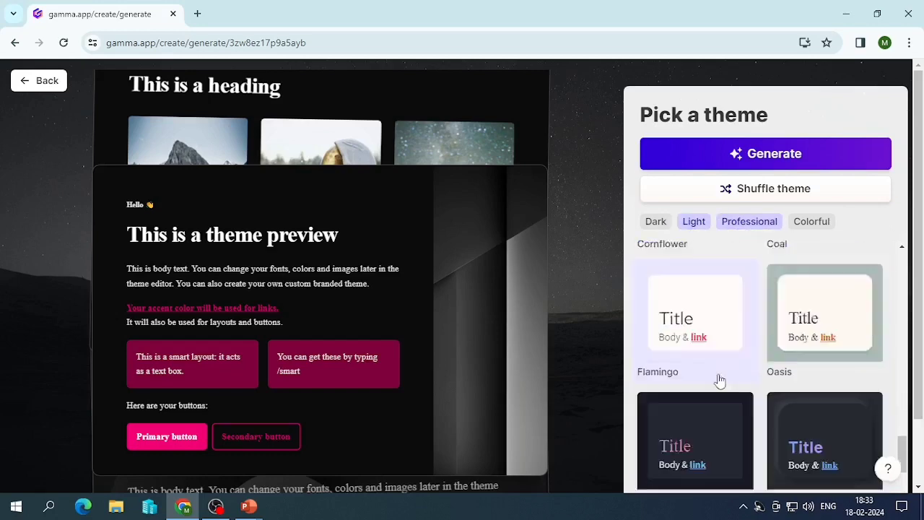
pyautogui.scroll(-2, 720, 381)
pyautogui.click(720, 295)
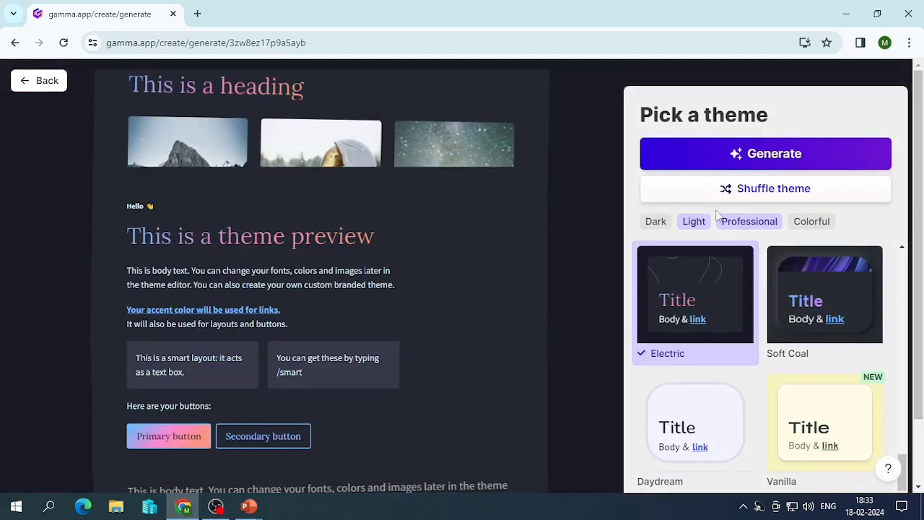
pyautogui.click(691, 158)
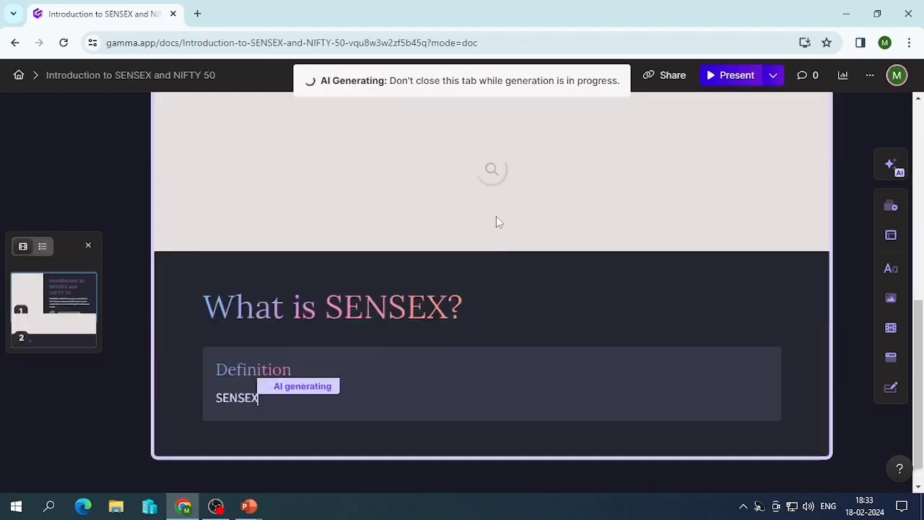
# Look through the generated cards, from the introduction to the conclusion, to check their text, layout and images
pyautogui.scroll(5, 526, 273)
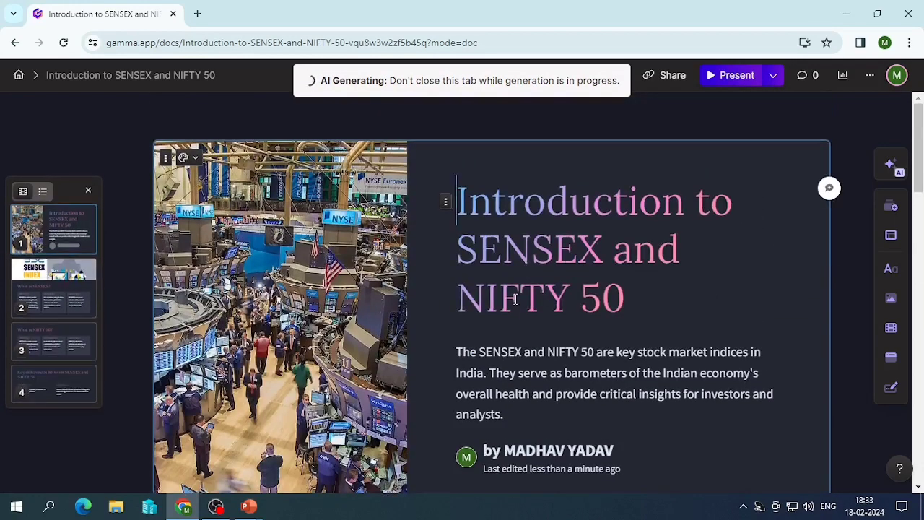
pyautogui.scroll(-10, 534, 278)
pyautogui.scroll(-15, 545, 290)
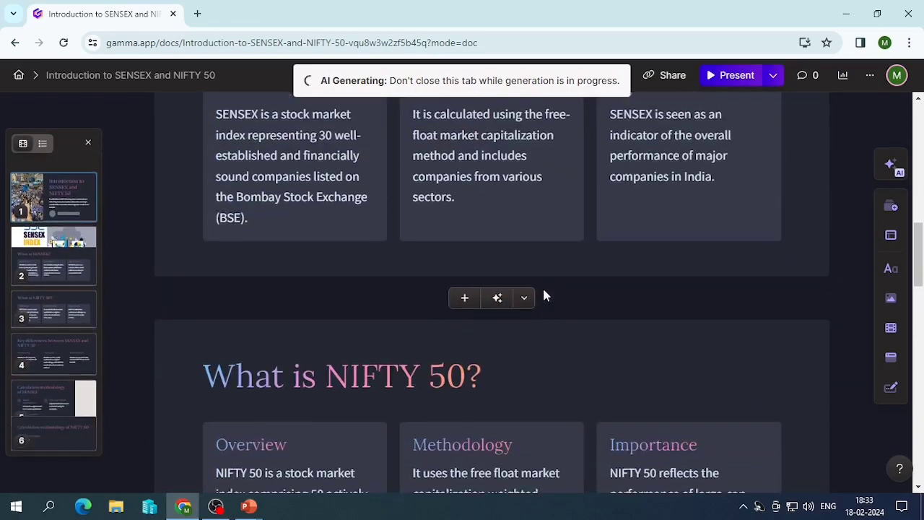
pyautogui.scroll(-3, 547, 288)
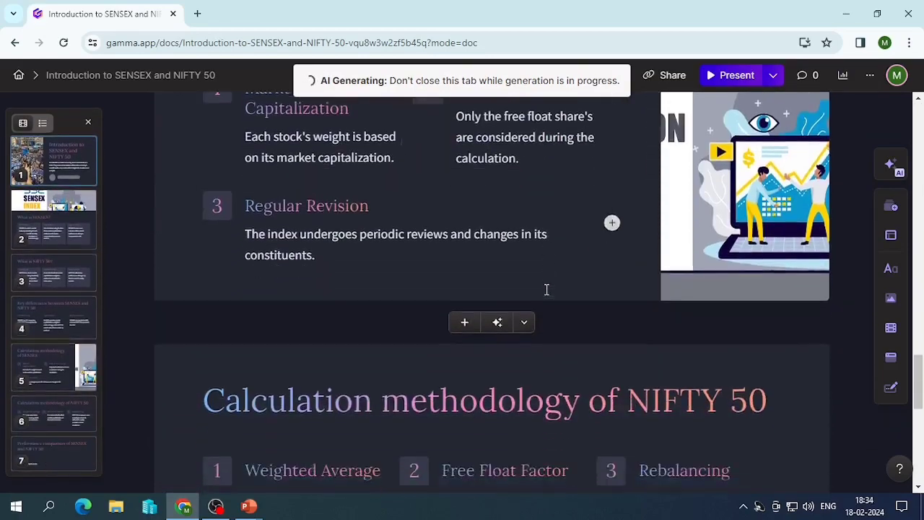
pyautogui.scroll(5, 546, 287)
pyautogui.scroll(-8, 662, 287)
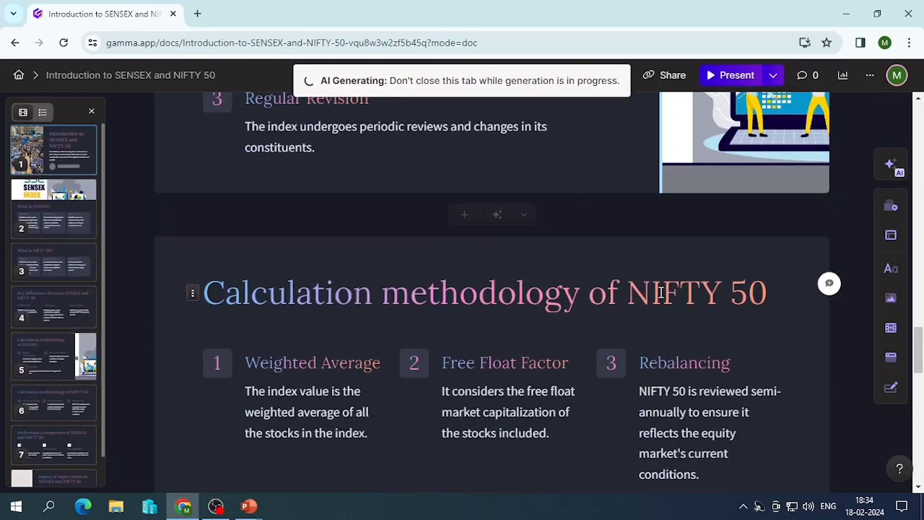
pyautogui.scroll(8, 660, 299)
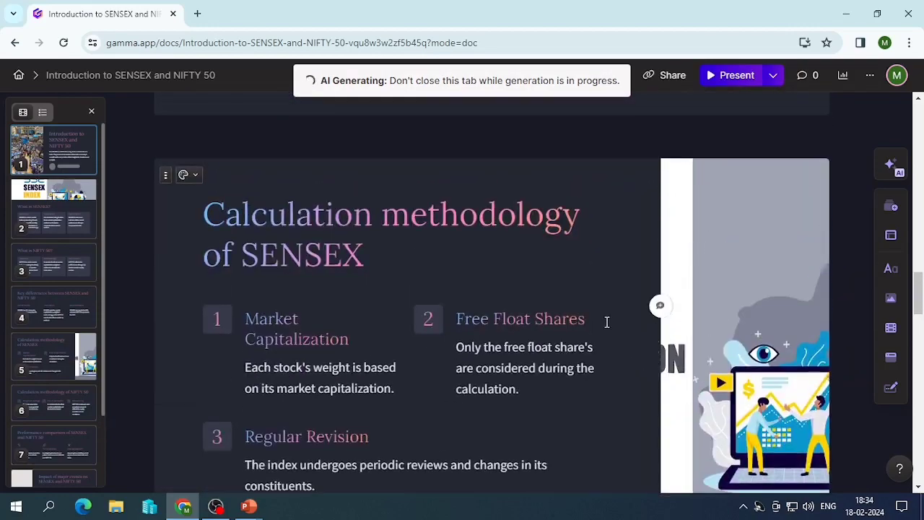
pyautogui.scroll(-15, 606, 322)
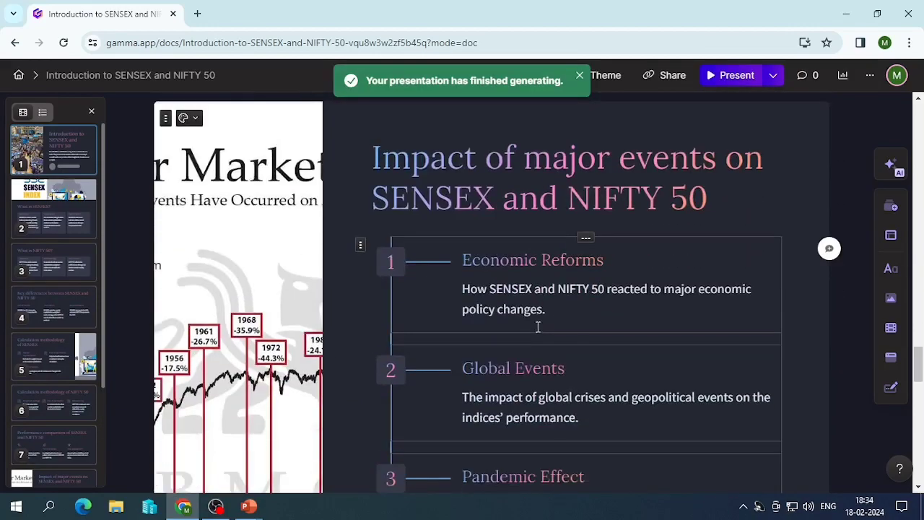
pyautogui.scroll(-12, 537, 322)
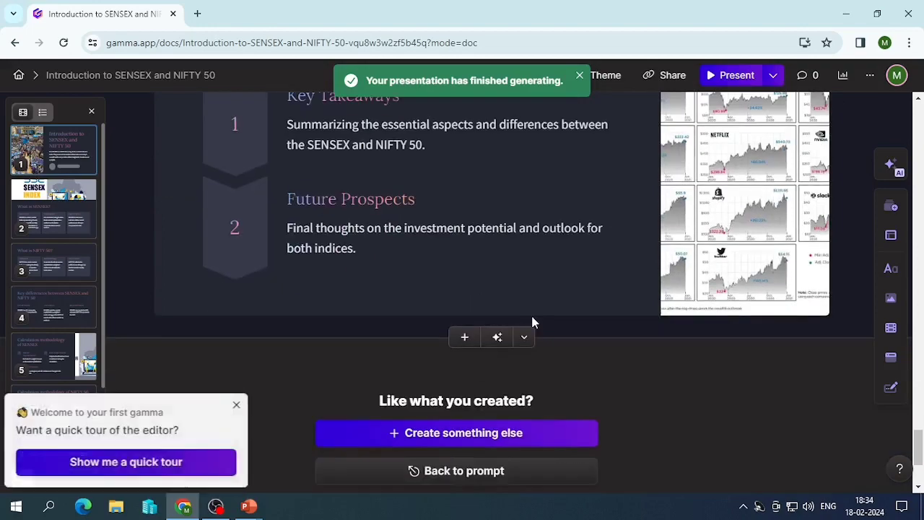
pyautogui.scroll(-3, 532, 320)
pyautogui.scroll(15, 532, 320)
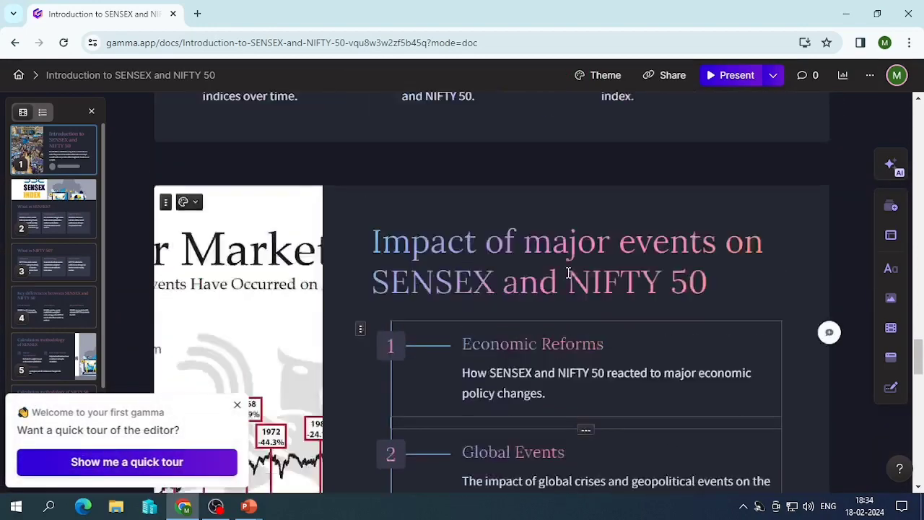
pyautogui.scroll(6, 569, 273)
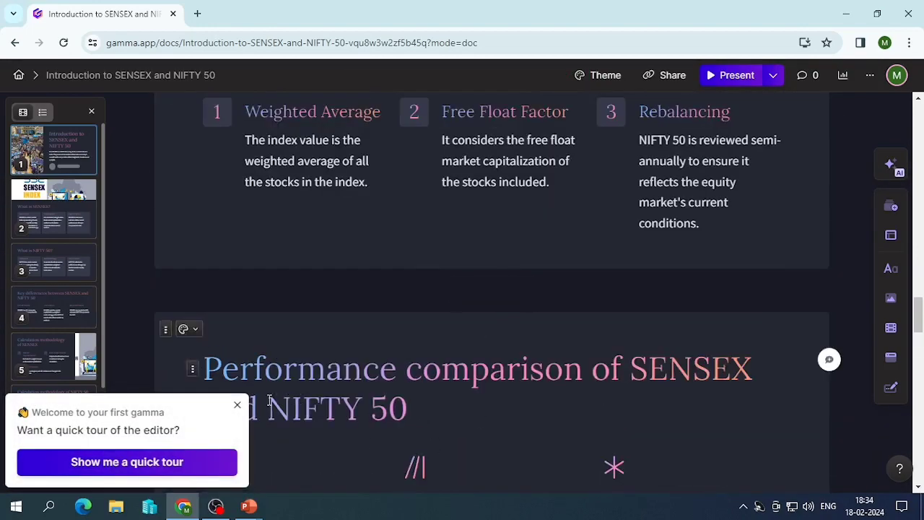
# Dismiss the editor tour offer and look at the card styling options of the introduction card
pyautogui.click(236, 406)
pyautogui.scroll(15, 411, 292)
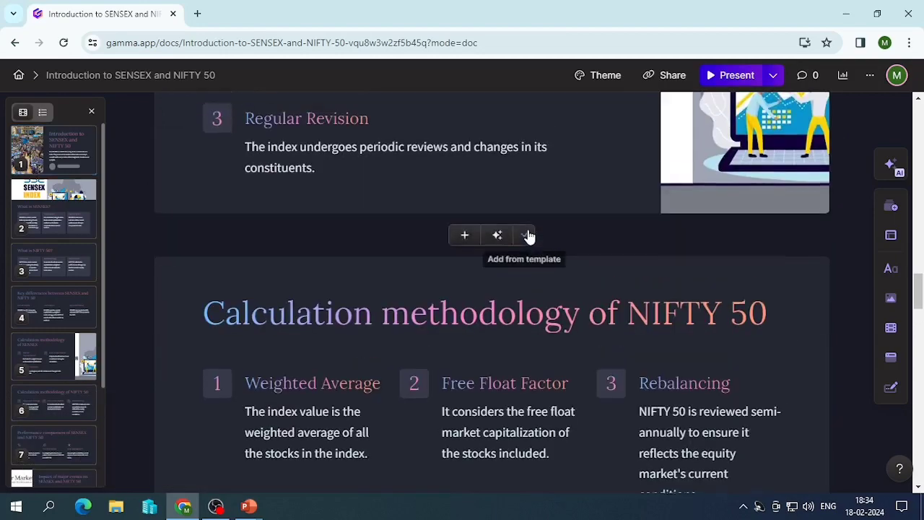
pyautogui.scroll(15, 679, 159)
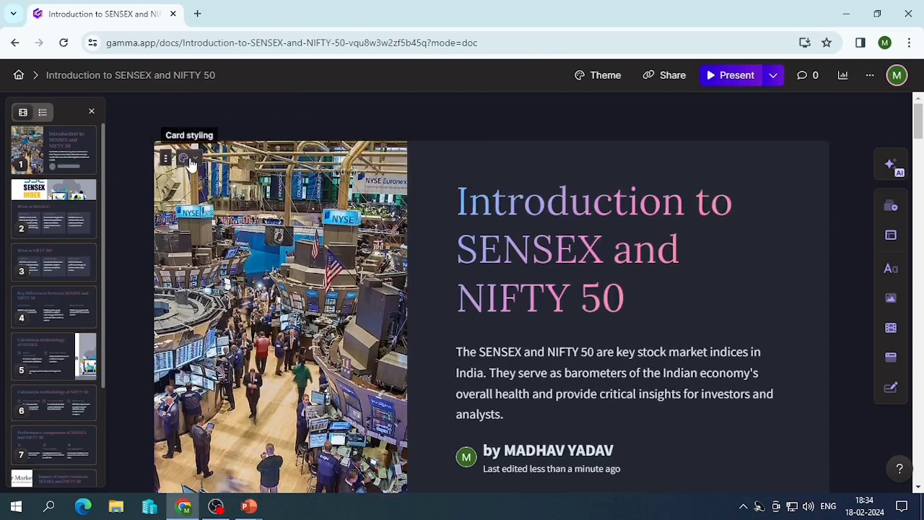
pyautogui.click(183, 158)
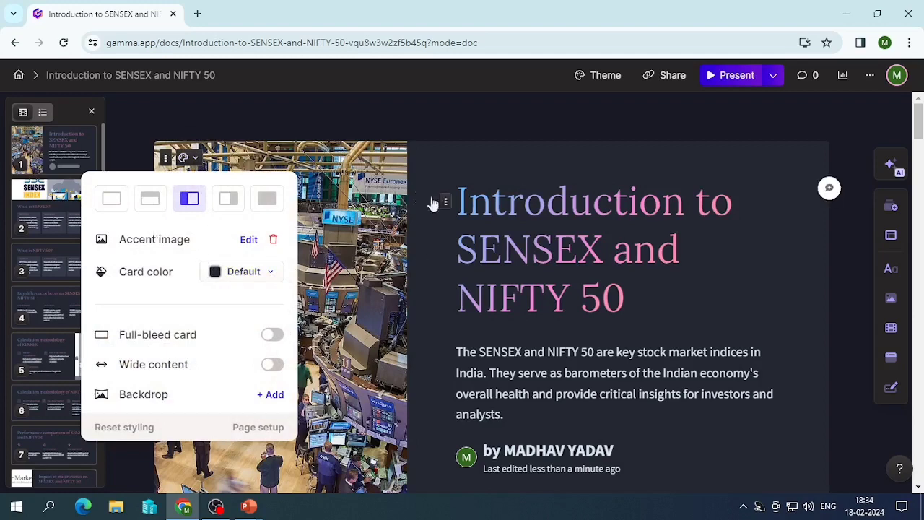
pyautogui.click(449, 160)
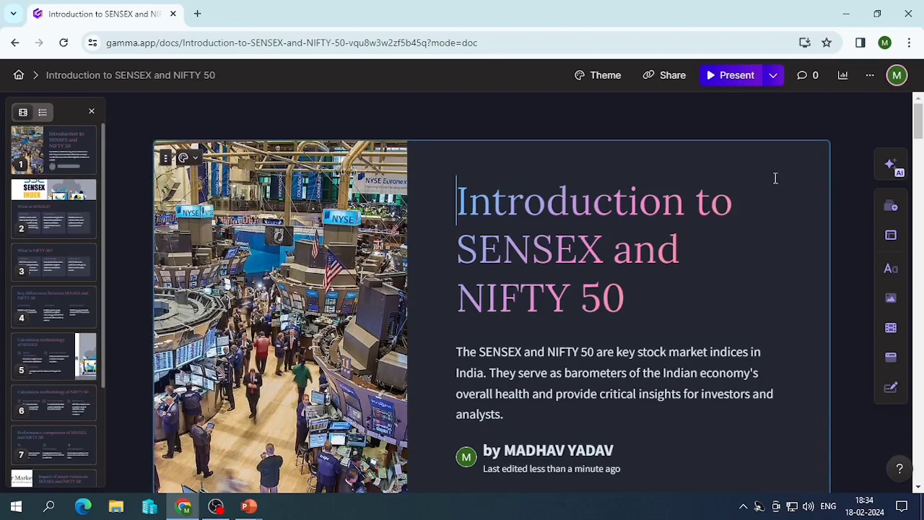
# Insert an AI image into the introduction card, generated from the prefilled prompt with Default style and Square format
pyautogui.scroll(-3, 827, 216)
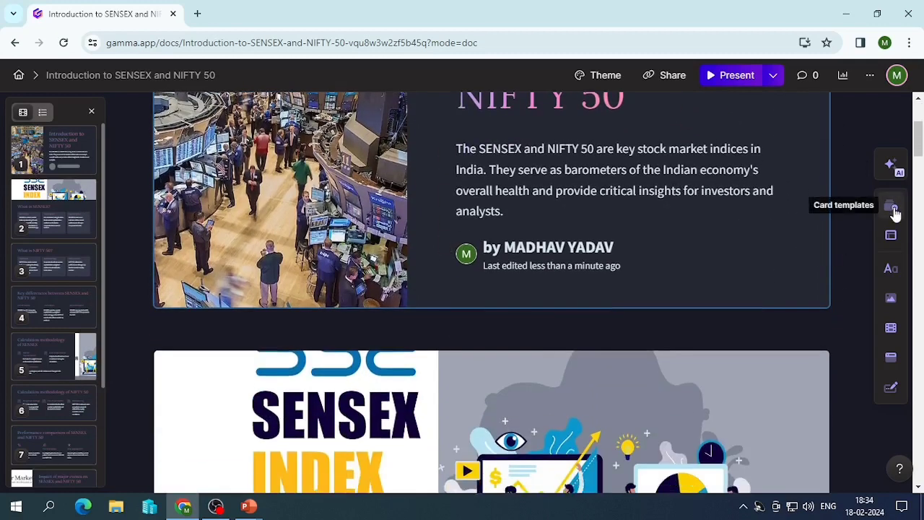
pyautogui.click(891, 297)
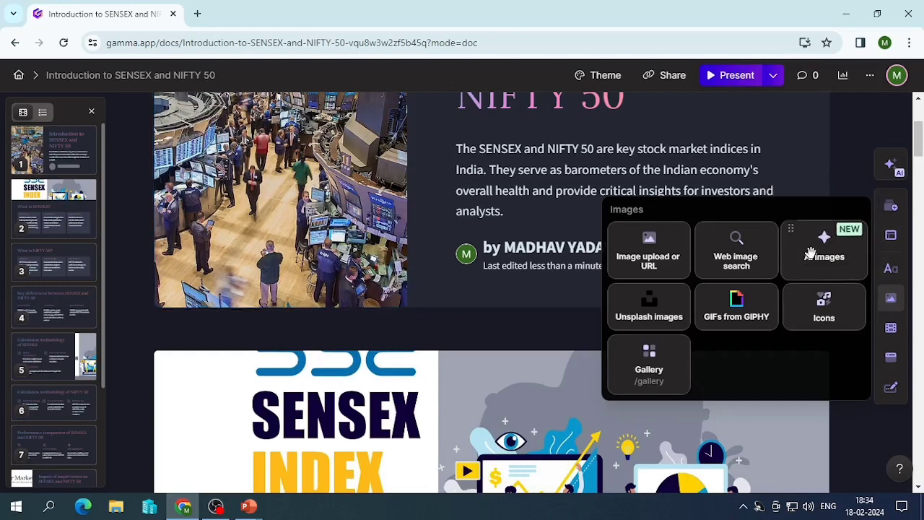
pyautogui.click(810, 253)
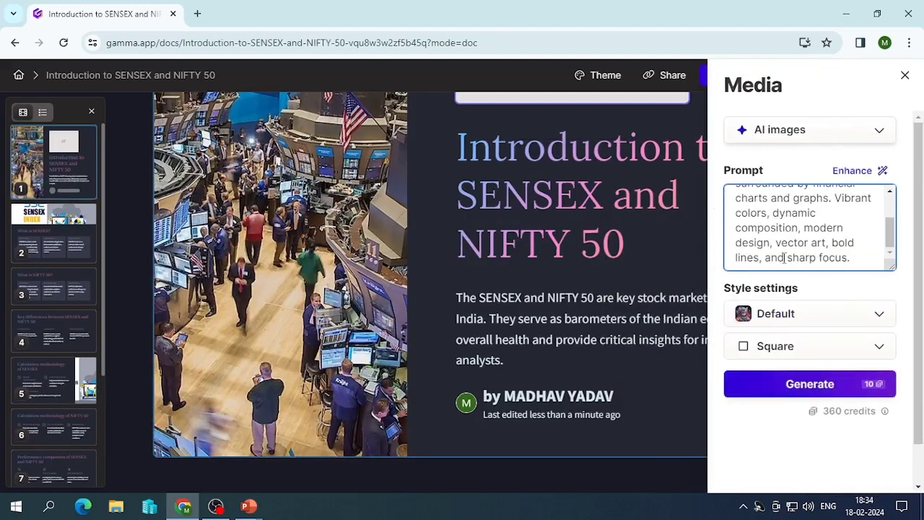
pyautogui.click(764, 383)
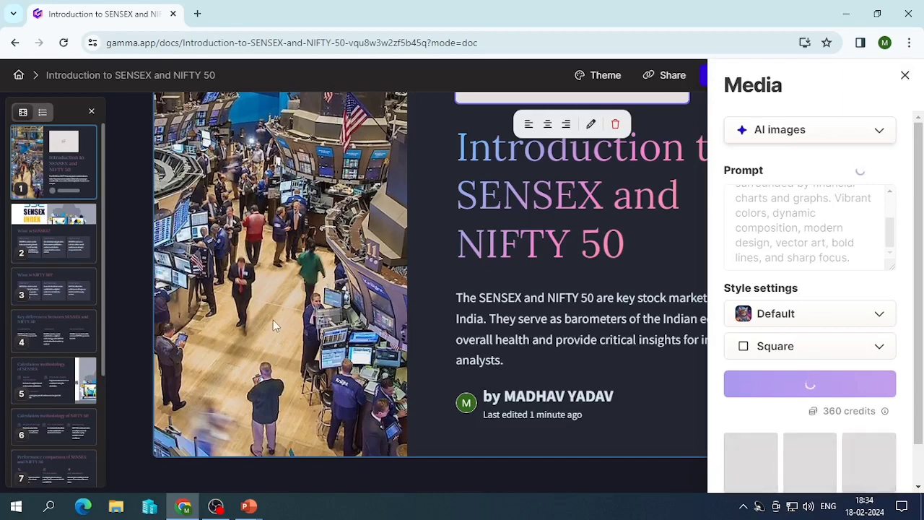
pyautogui.scroll(-2, 324, 310)
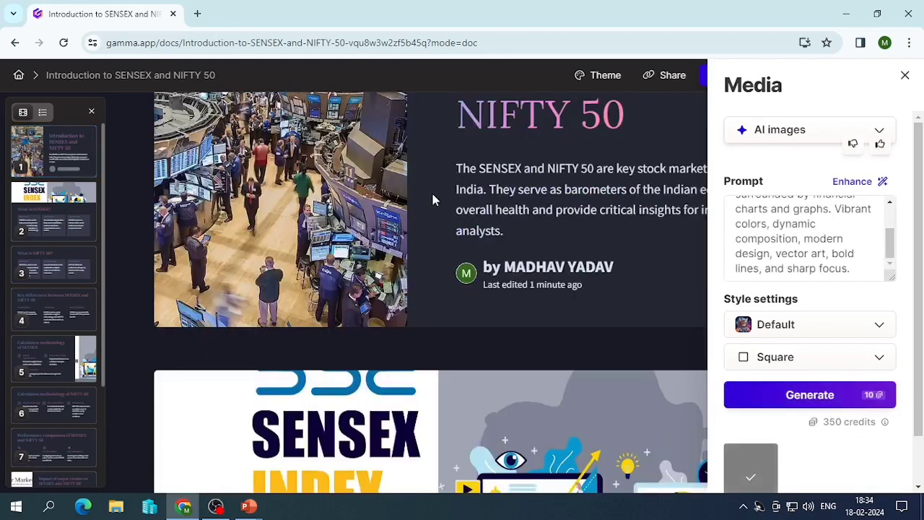
pyautogui.scroll(2, 370, 241)
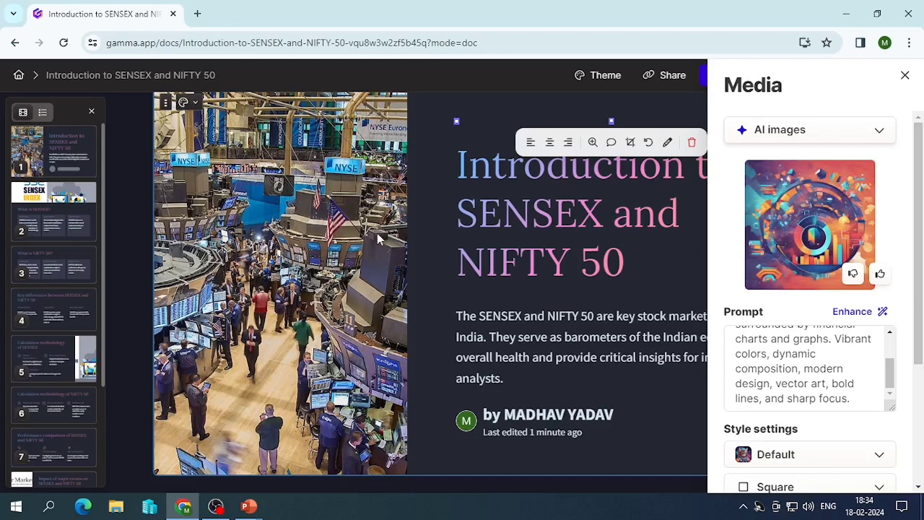
pyautogui.scroll(-3, 753, 268)
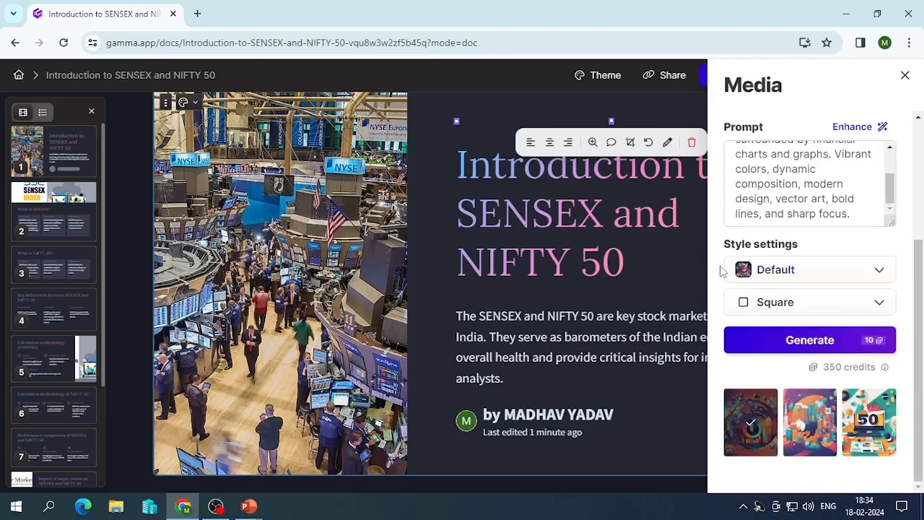
pyautogui.click(906, 77)
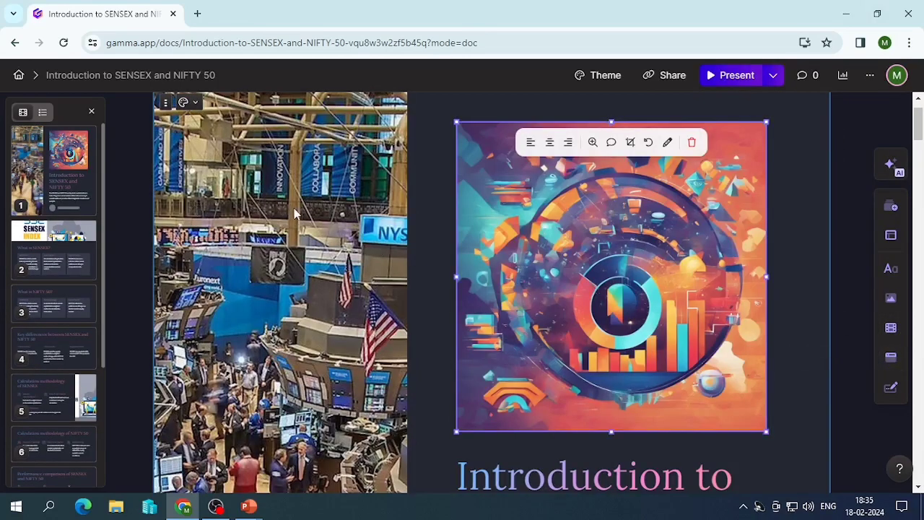
# Review the cards from "What is SENSEX?" to "Investing in SENSEX and NIFTY 50" and return to the SENSEX calculation methodology card
pyautogui.scroll(-10, 469, 179)
pyautogui.scroll(3, 469, 180)
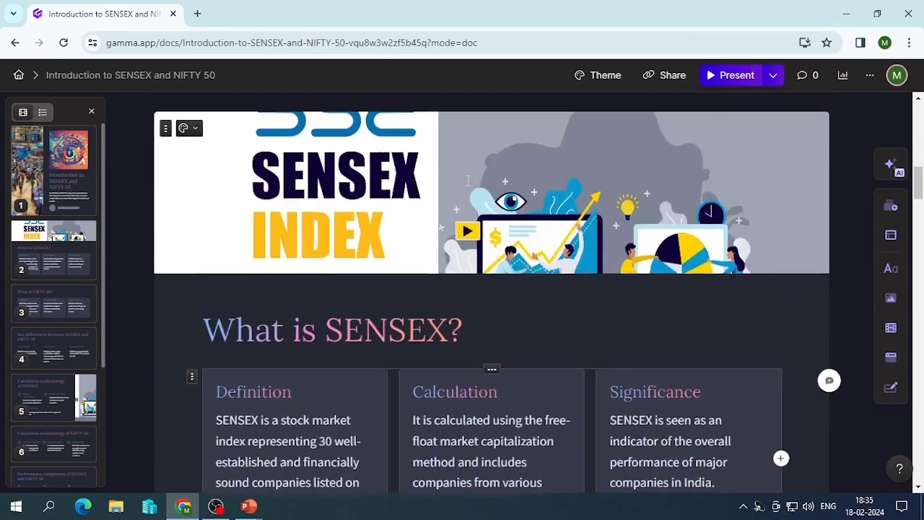
pyautogui.scroll(-15, 467, 180)
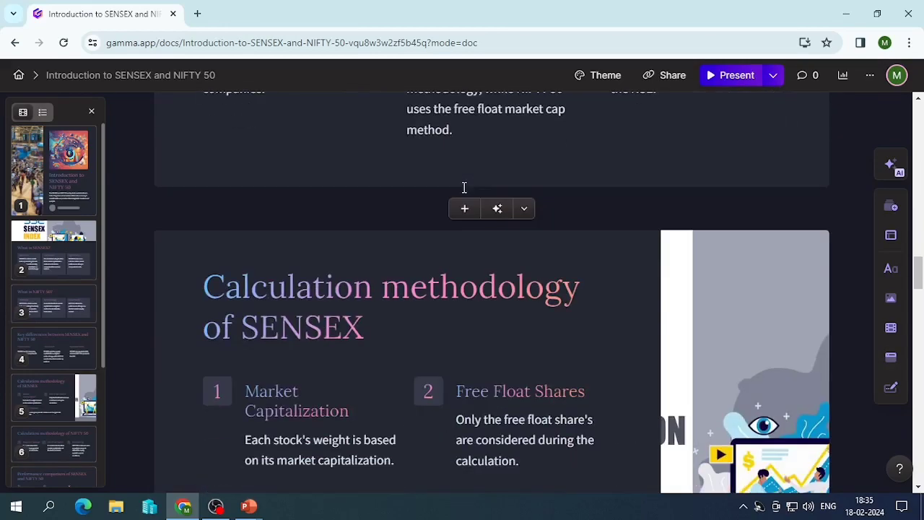
pyautogui.scroll(-15, 465, 187)
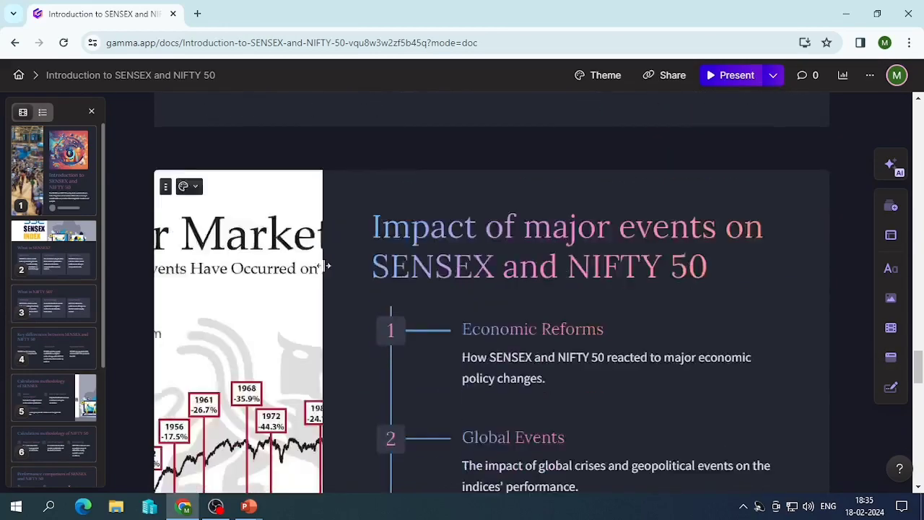
pyautogui.scroll(-4, 326, 265)
pyautogui.scroll(4, 246, 229)
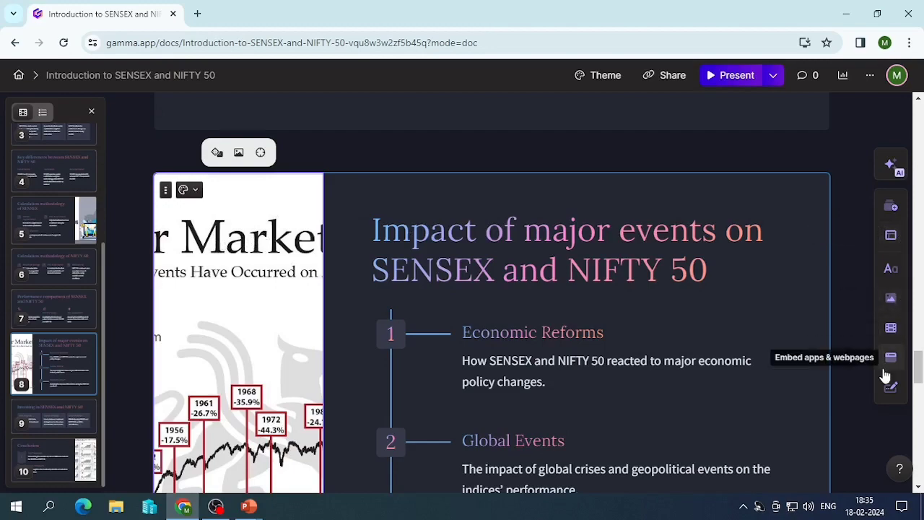
pyautogui.scroll(-4, 531, 186)
pyautogui.scroll(-2, 530, 190)
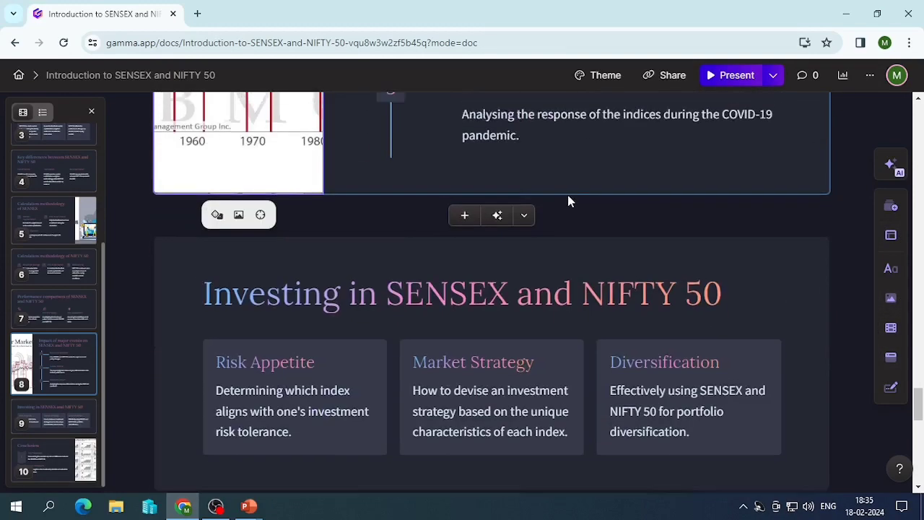
pyautogui.scroll(15, 570, 200)
pyautogui.scroll(5, 577, 130)
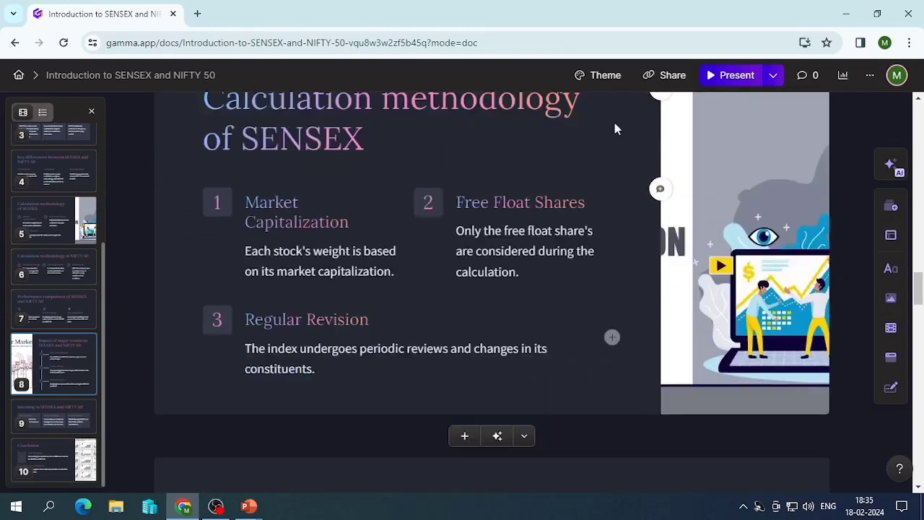